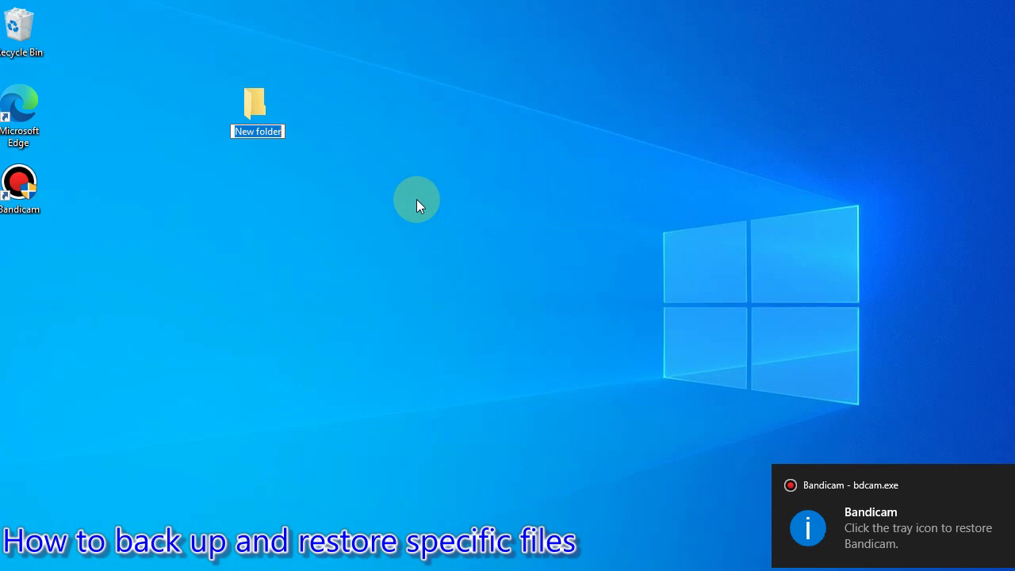
Step: Rename the new desktop folder with the owner's short first name followed by "'s Files"
{"action": "type", "text": "Pamle"}
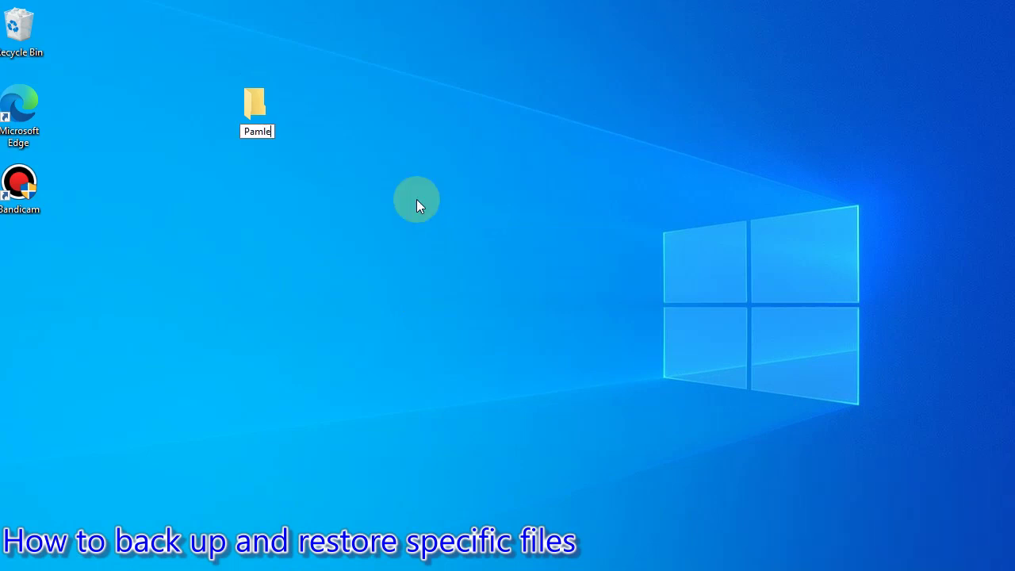
{"action": "key", "text": "BackSpace"}
{"action": "type", "text": "'s Files"}
{"action": "key", "text": "Return"}
Step: Open the renamed desktop folder and create a new Rich Text Document in it, keeping the default name
{"action": "left_click", "coordinate": [253, 111]}
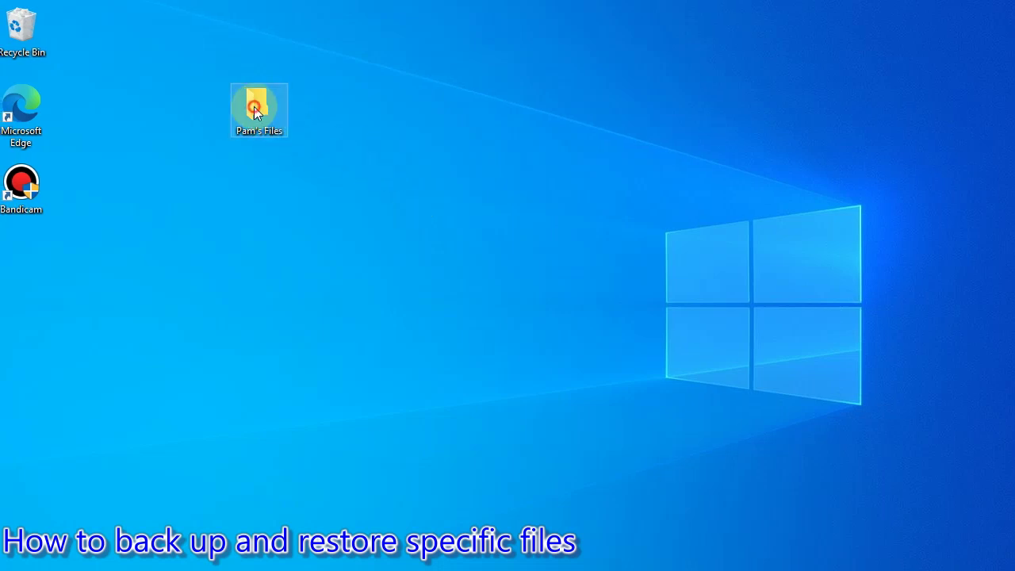
{"action": "double_click", "coordinate": [254, 111]}
{"action": "right_click", "coordinate": [726, 256]}
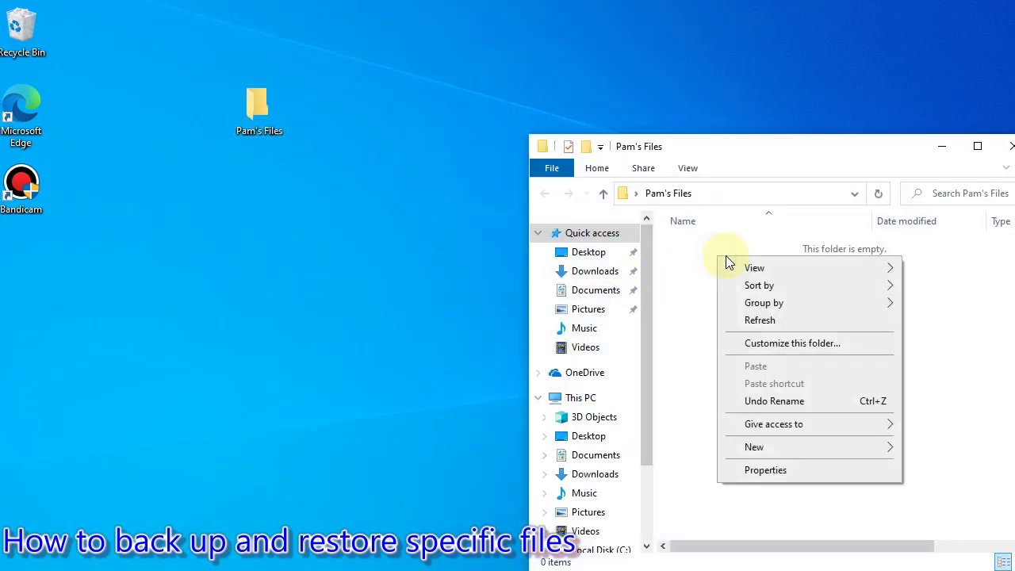
{"action": "mouse_move", "coordinate": [761, 446]}
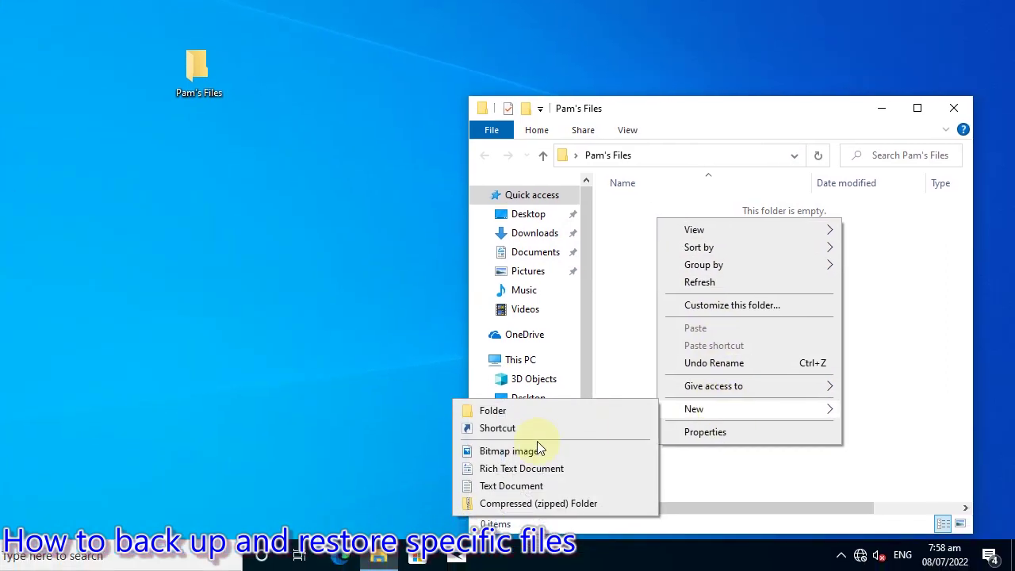
{"action": "left_click", "coordinate": [534, 473]}
Step: Add a new Text Document and a new Bitmap image to the folder, keeping their default names
{"action": "right_click", "coordinate": [704, 282]}
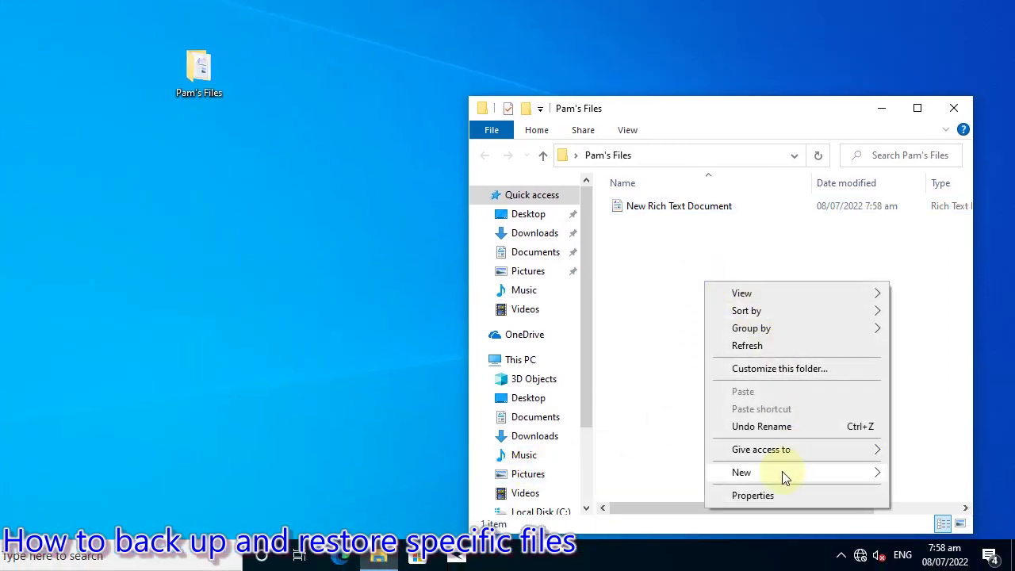
{"action": "mouse_move", "coordinate": [789, 474]}
{"action": "left_click", "coordinate": [607, 452]}
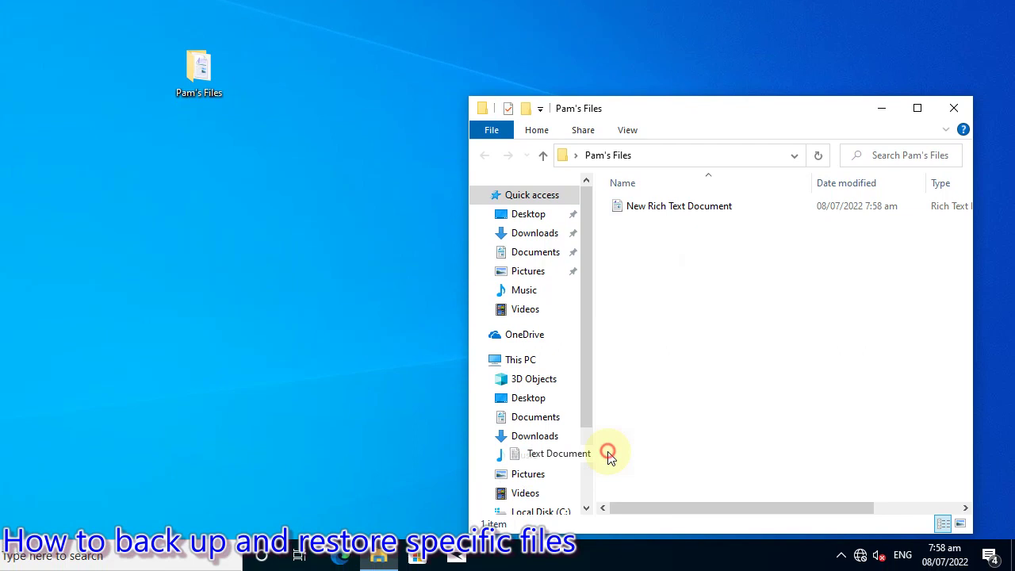
{"action": "right_click", "coordinate": [722, 342]}
{"action": "left_click", "coordinate": [834, 304]}
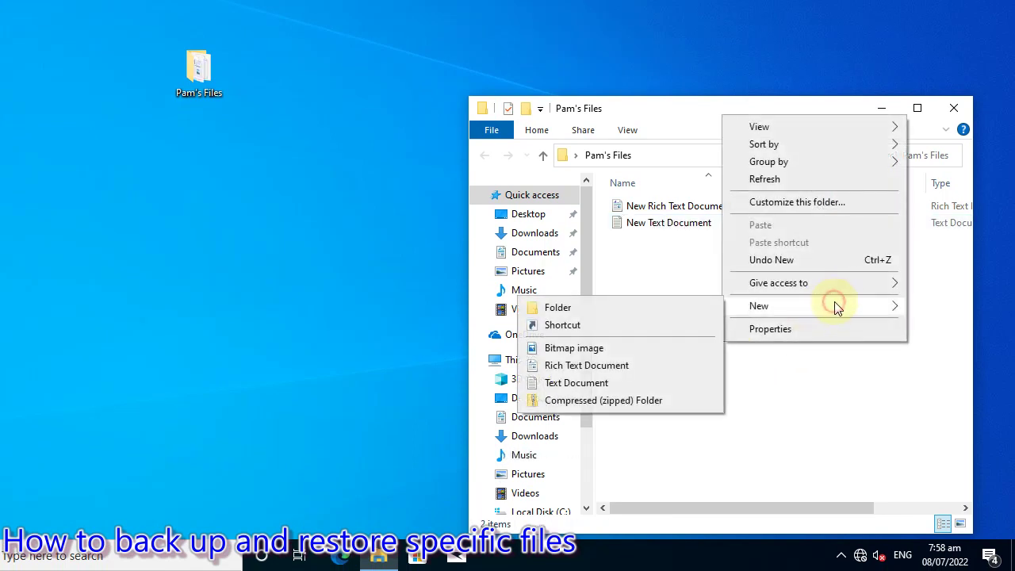
{"action": "left_click", "coordinate": [603, 349]}
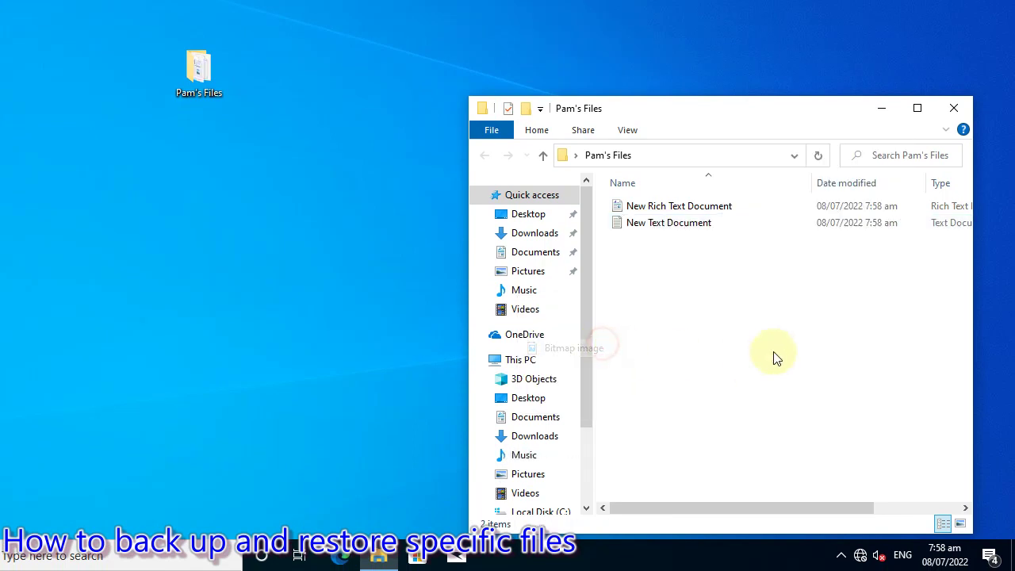
{"action": "left_click", "coordinate": [775, 357]}
Step: Close the folder window and move the folder directly below the Bandicam shortcut on the desktop
{"action": "left_click", "coordinate": [962, 143]}
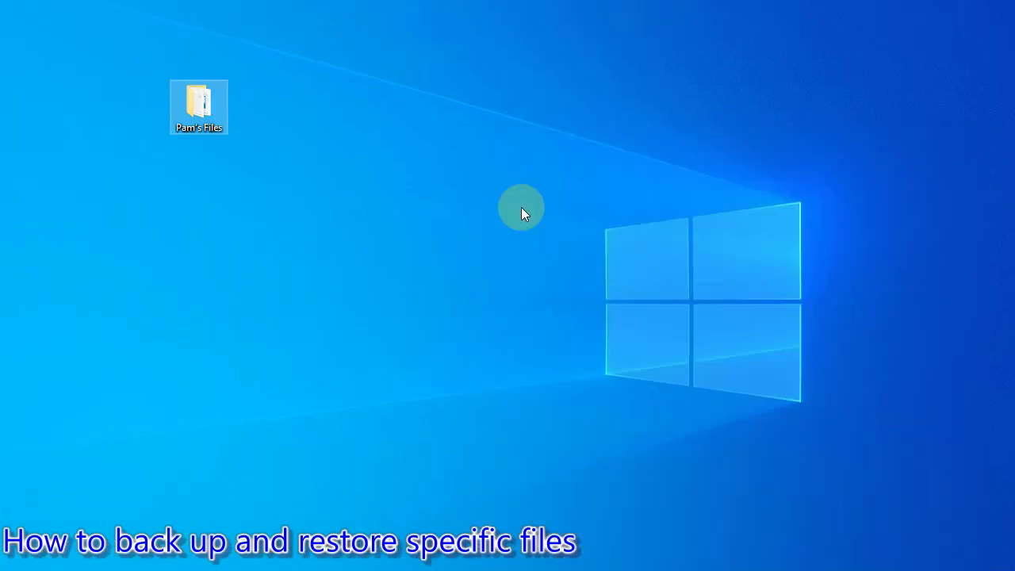
{"action": "left_click_drag", "start_coordinate": [270, 113], "coordinate": [36, 267]}
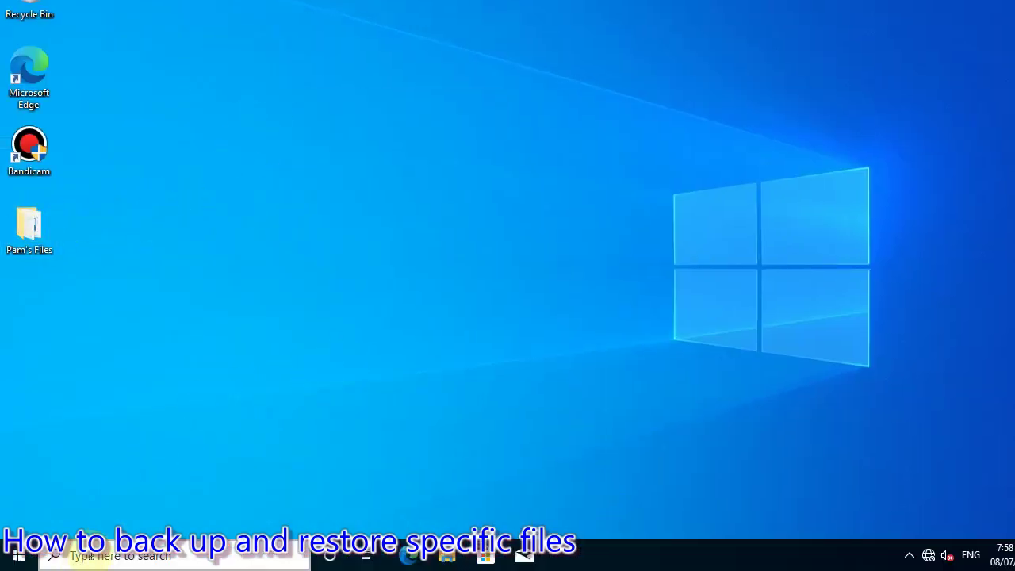
Step: Open Control Panel through Windows search and go by way of File History to Backup and Restore (Windows 7)
{"action": "left_click", "coordinate": [72, 558]}
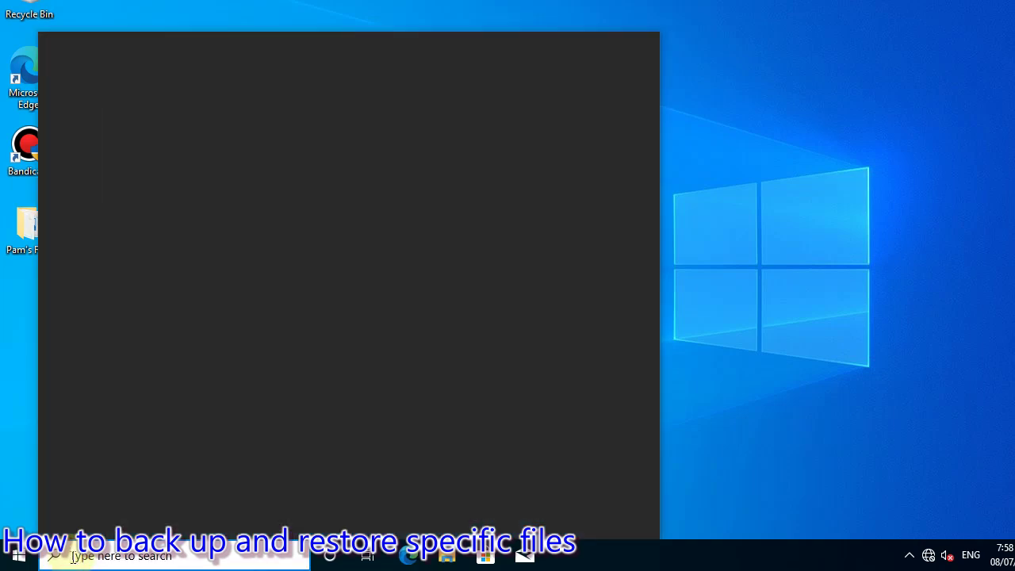
{"action": "type", "text": "conro"}
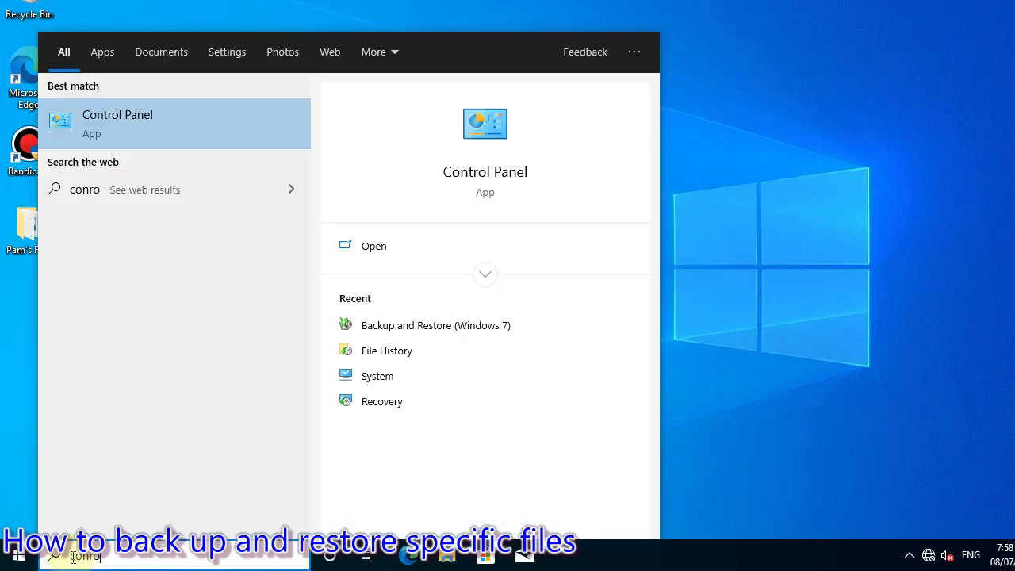
{"action": "left_click", "coordinate": [487, 174]}
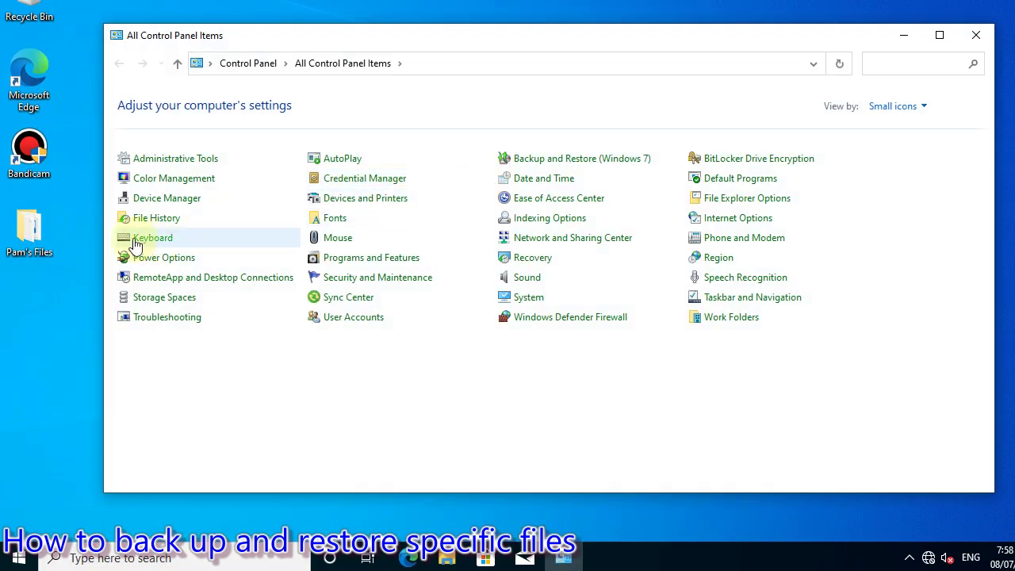
{"action": "left_click", "coordinate": [158, 223]}
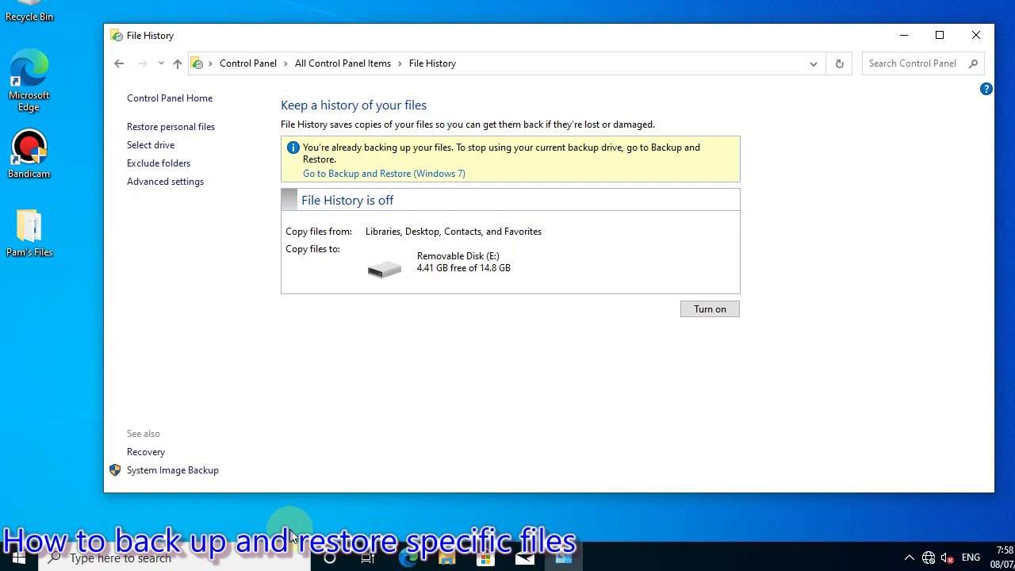
{"action": "left_click", "coordinate": [179, 472]}
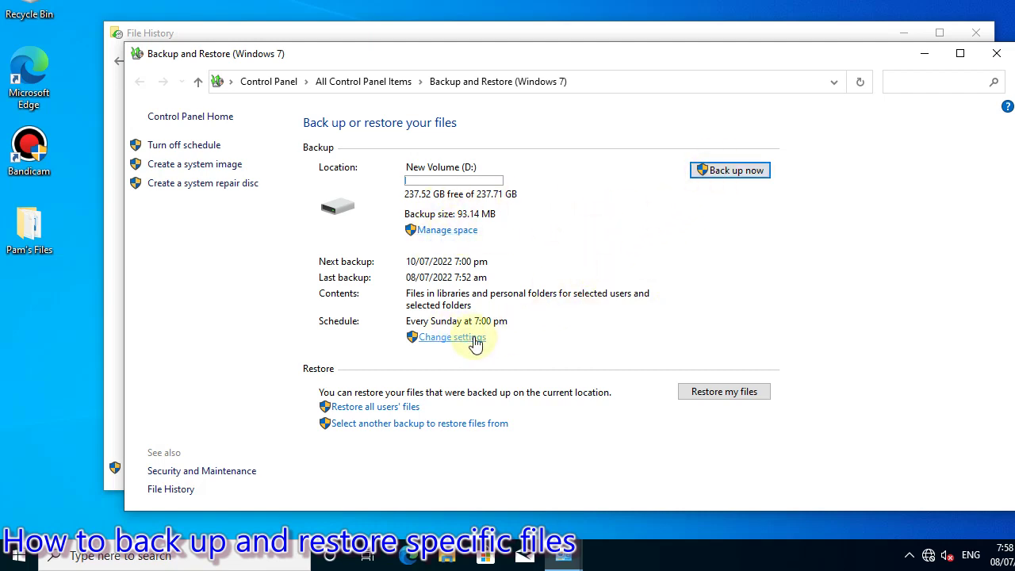
Step: Start changing the backup settings, keeping New Volume (D:) as the destination and Let me choose for the contents
{"action": "left_click", "coordinate": [446, 341]}
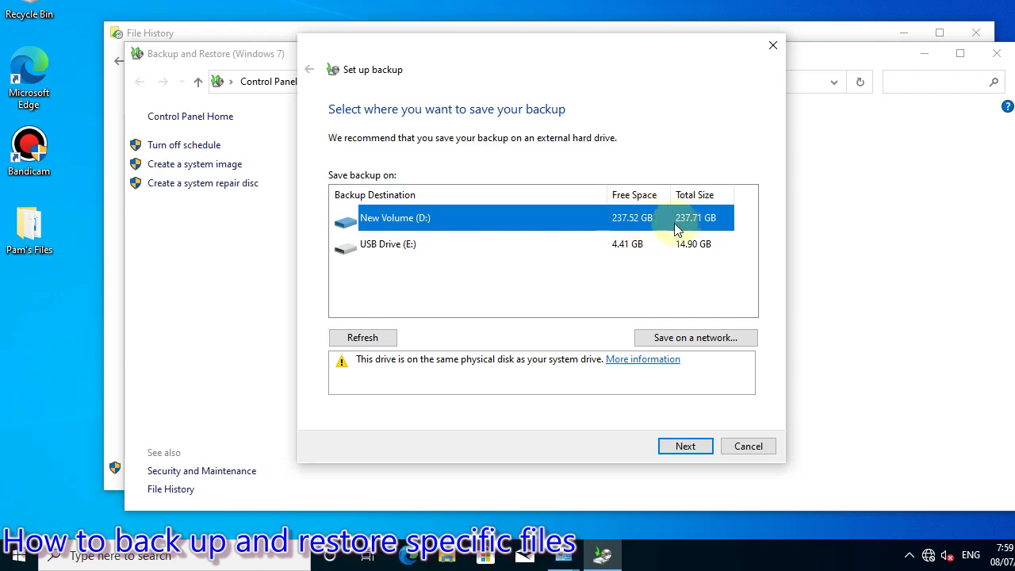
{"action": "left_click", "coordinate": [685, 447]}
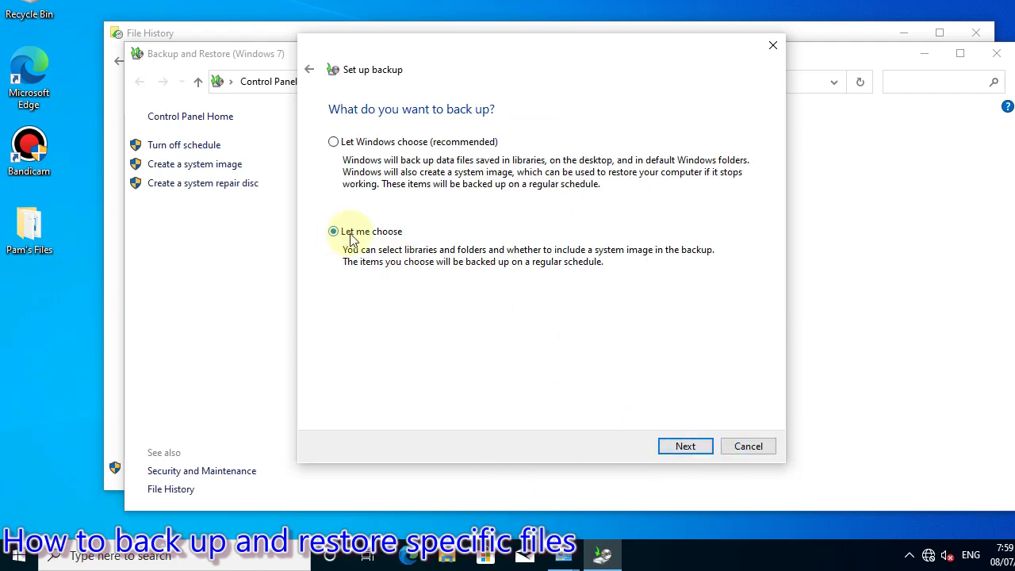
{"action": "left_click", "coordinate": [686, 445]}
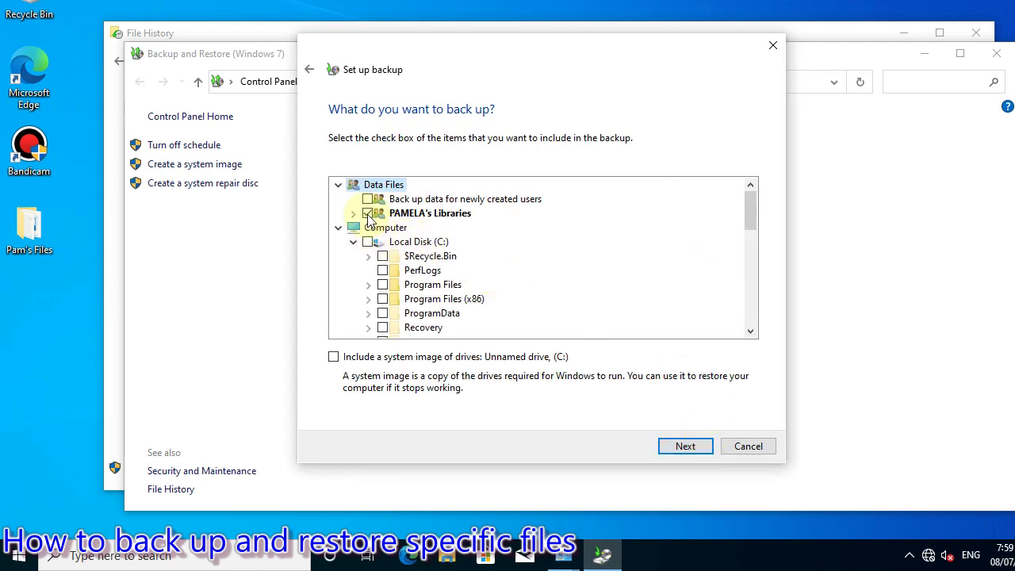
Step: Exclude the user's libraries and include only the newly created files folder under the user's Desktop in the backup
{"action": "scroll", "coordinate": [408, 291], "scroll_direction": "down", "scroll_amount": 1}
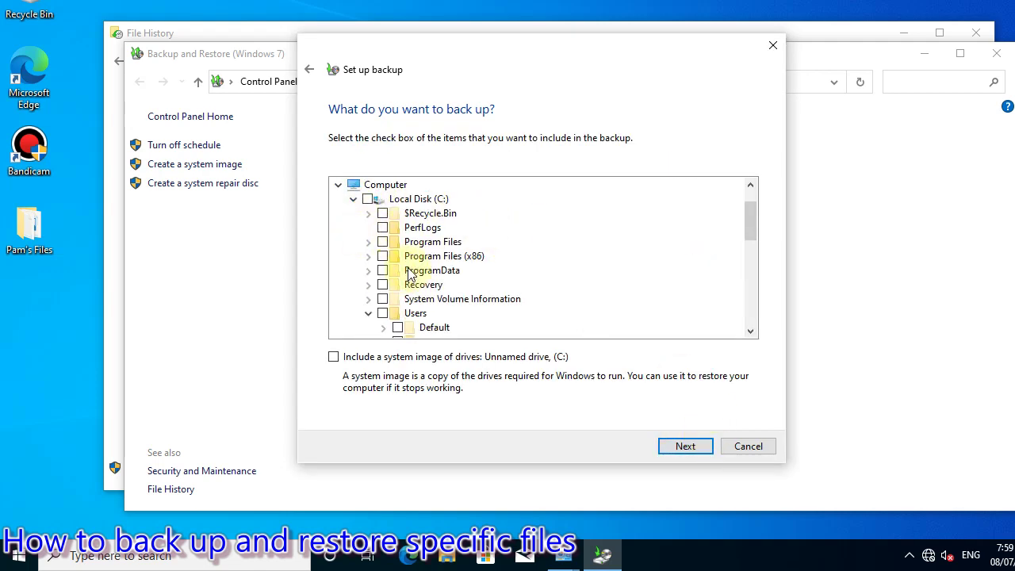
{"action": "scroll", "coordinate": [415, 268], "scroll_direction": "up", "scroll_amount": 1}
{"action": "left_click", "coordinate": [338, 228]}
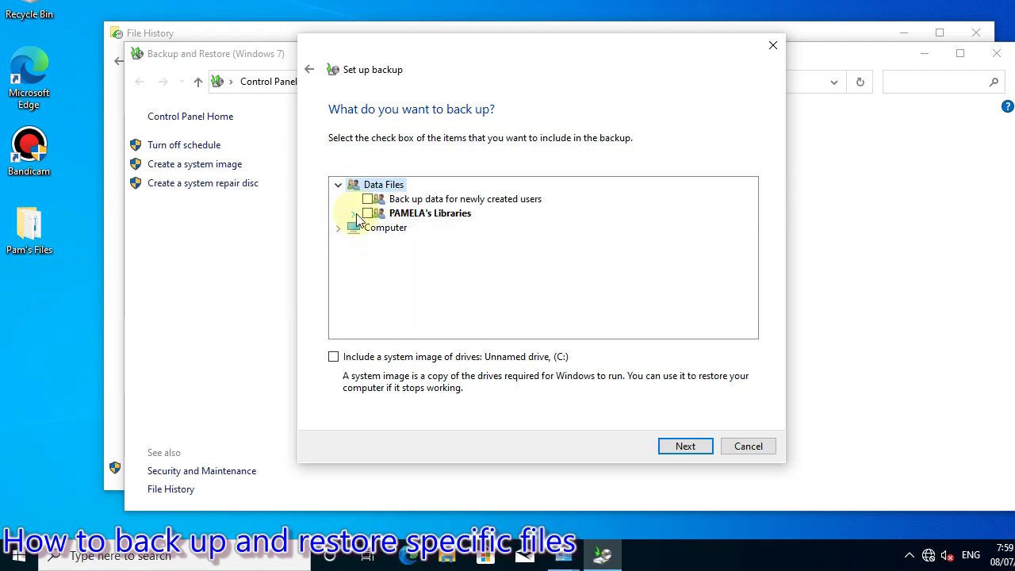
{"action": "left_click", "coordinate": [339, 185]}
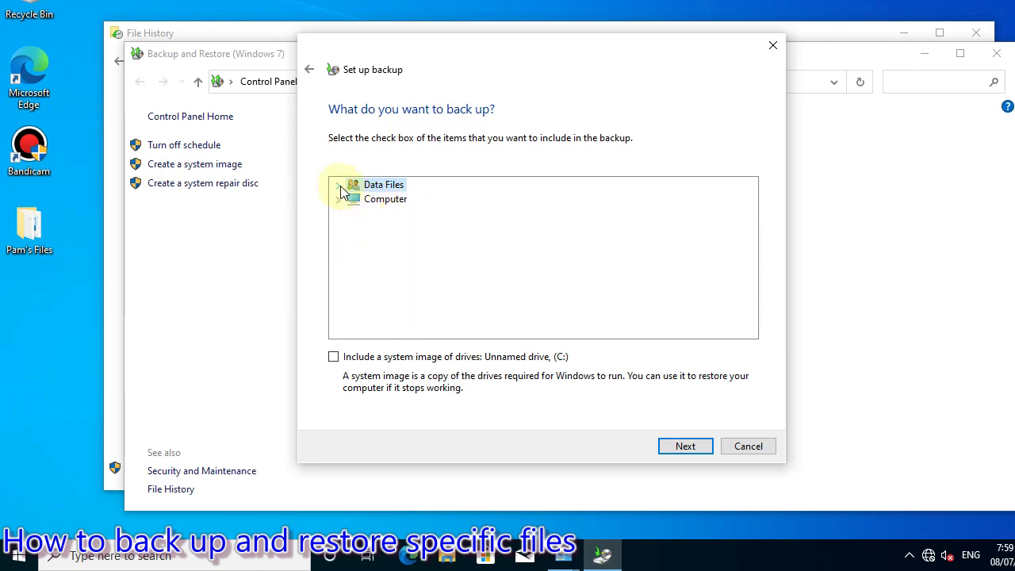
{"action": "left_click", "coordinate": [340, 186]}
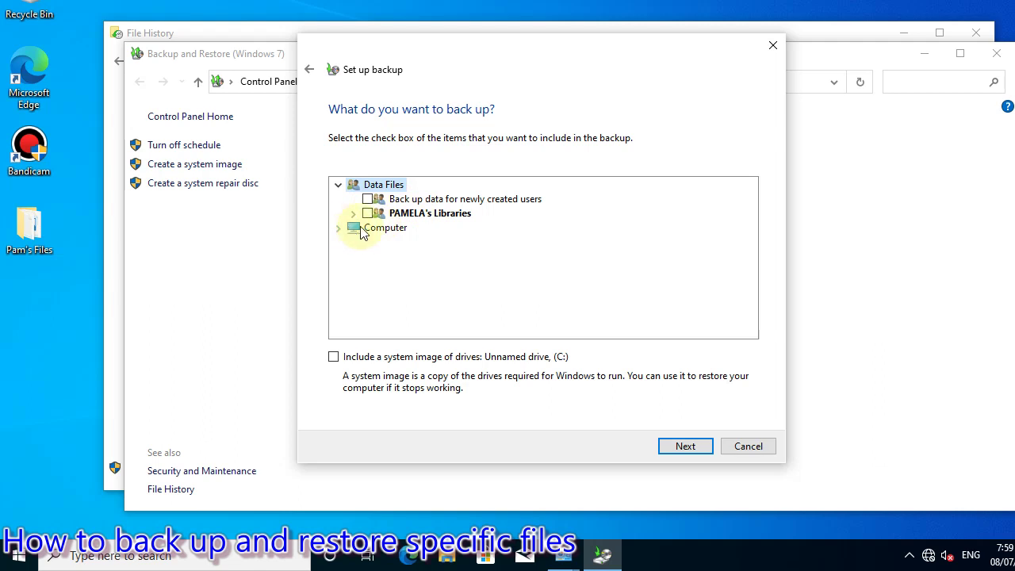
{"action": "left_click", "coordinate": [339, 228]}
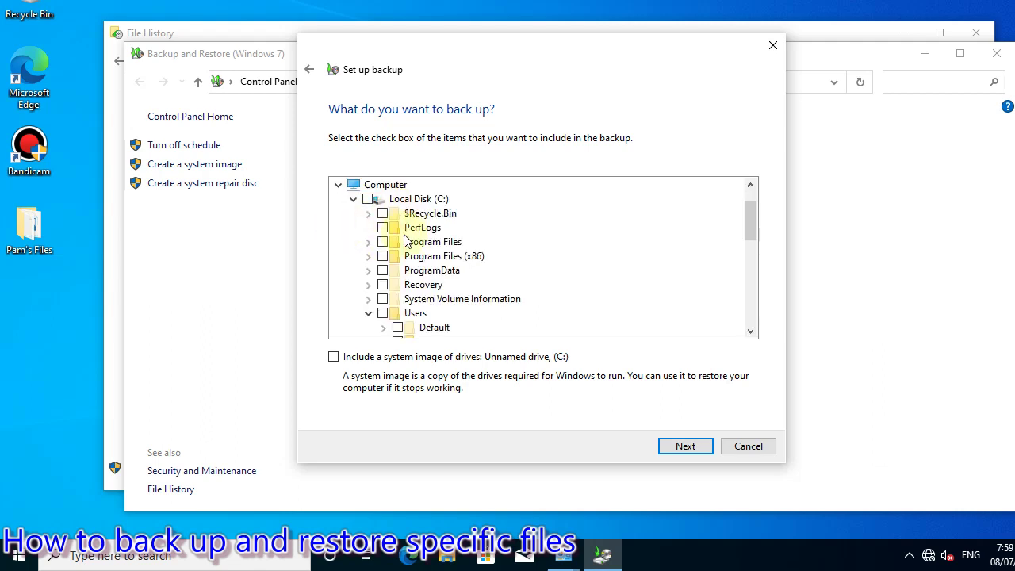
{"action": "left_click", "coordinate": [368, 314]}
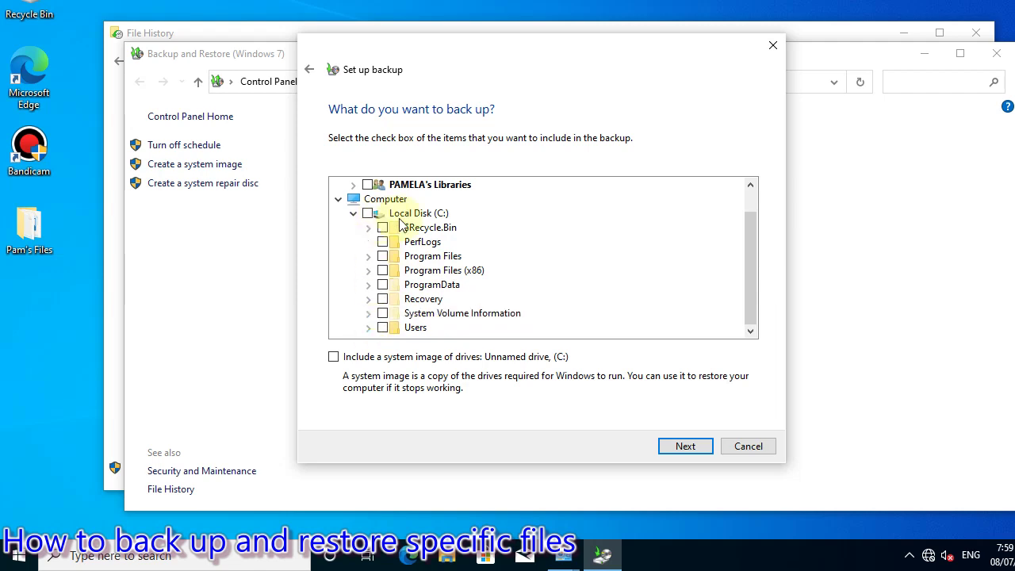
{"action": "left_click", "coordinate": [369, 328]}
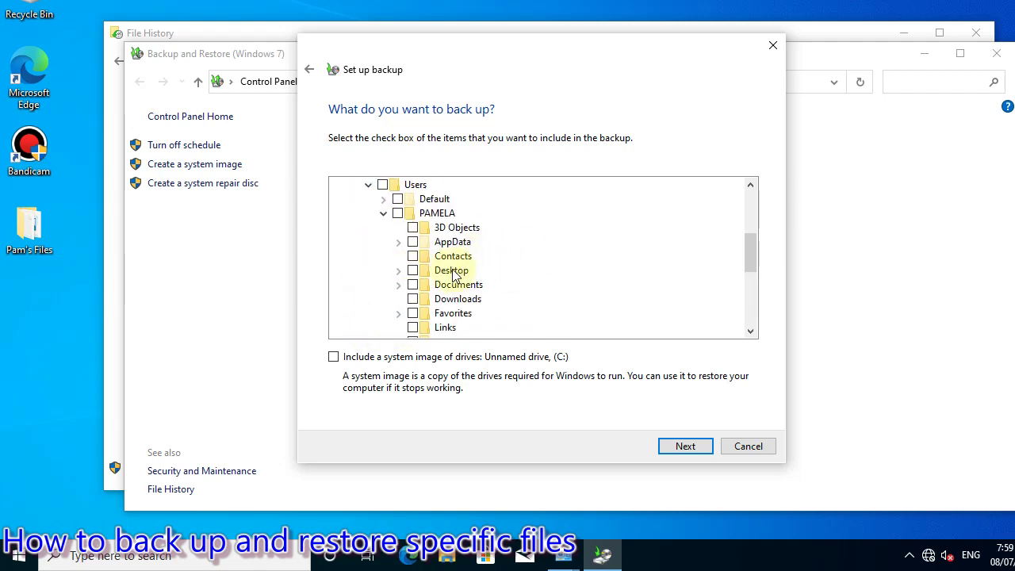
{"action": "left_click", "coordinate": [398, 270]}
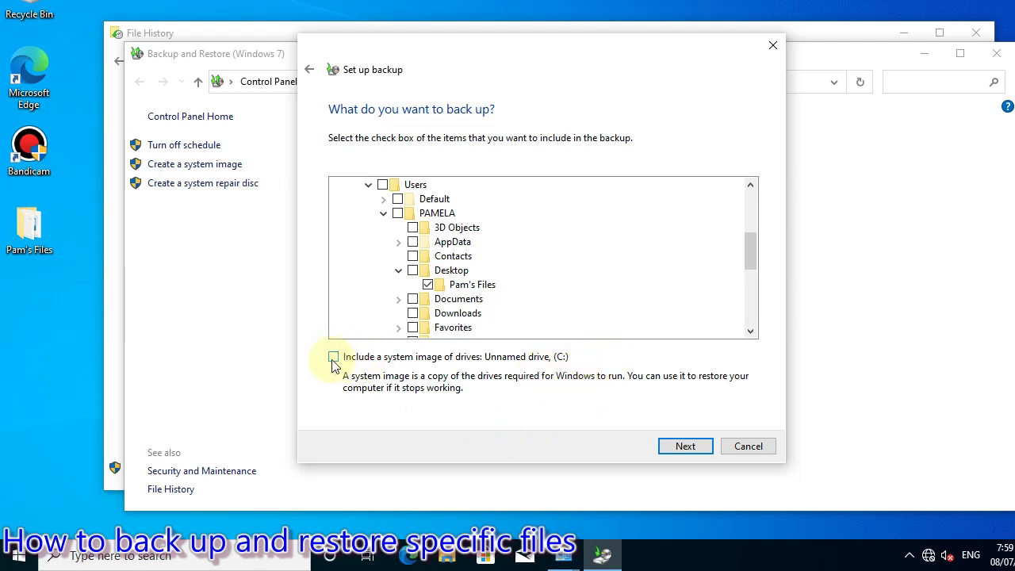
{"action": "left_click", "coordinate": [685, 447]}
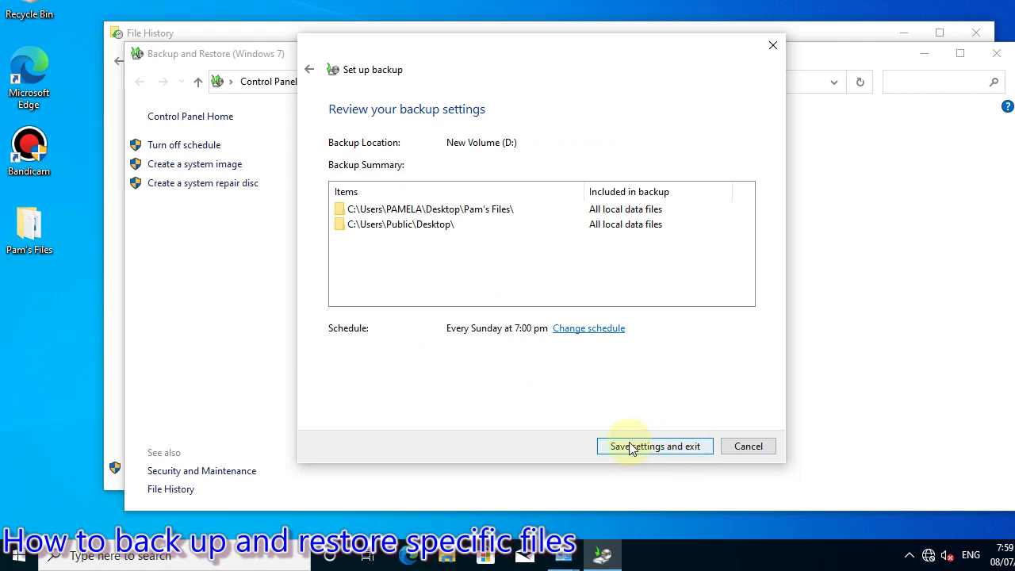
Step: Save the backup settings and run the backup to New Volume (D:) immediately
{"action": "left_click", "coordinate": [668, 448]}
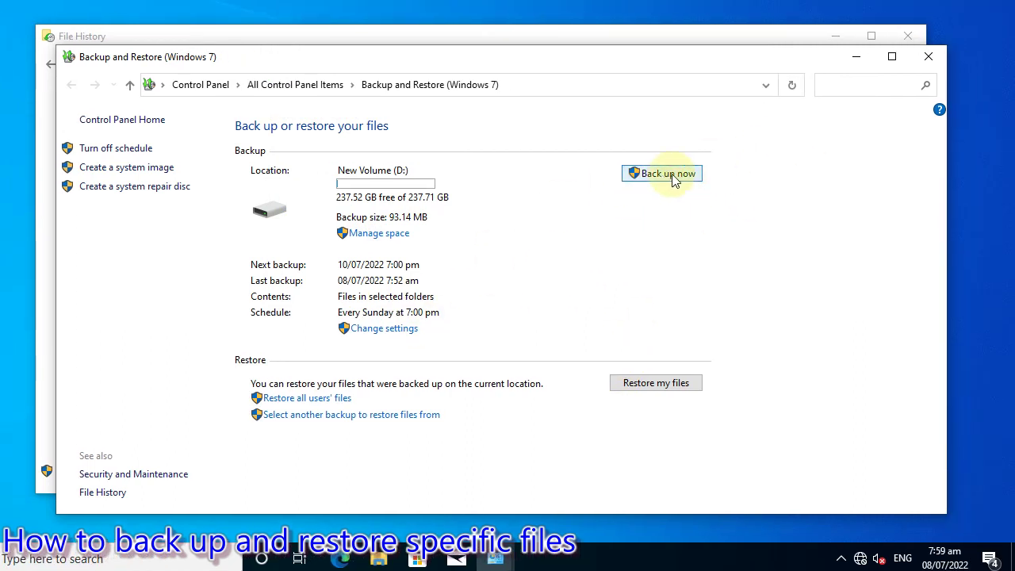
{"action": "left_click", "coordinate": [673, 176]}
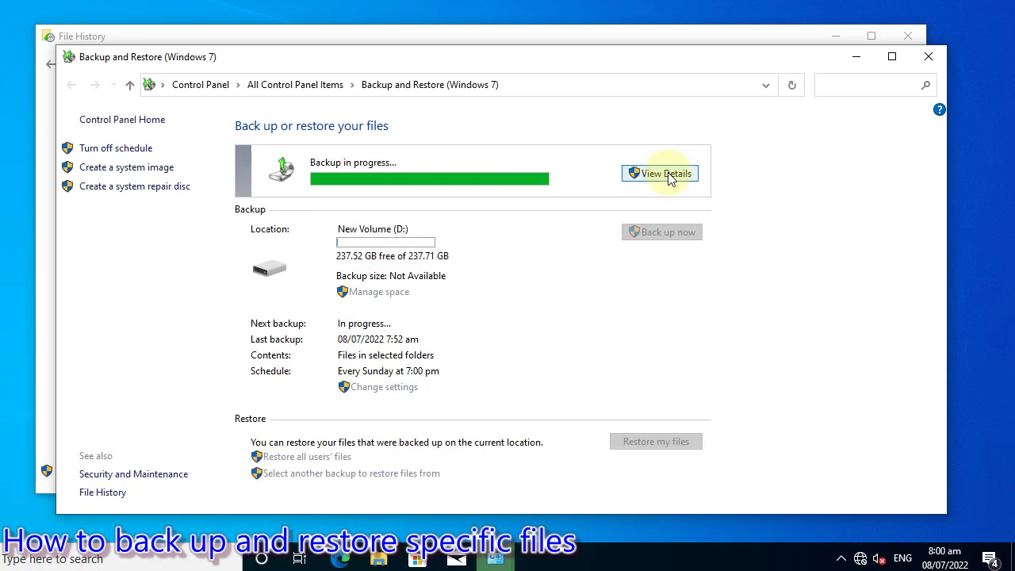
{"action": "left_click", "coordinate": [667, 177]}
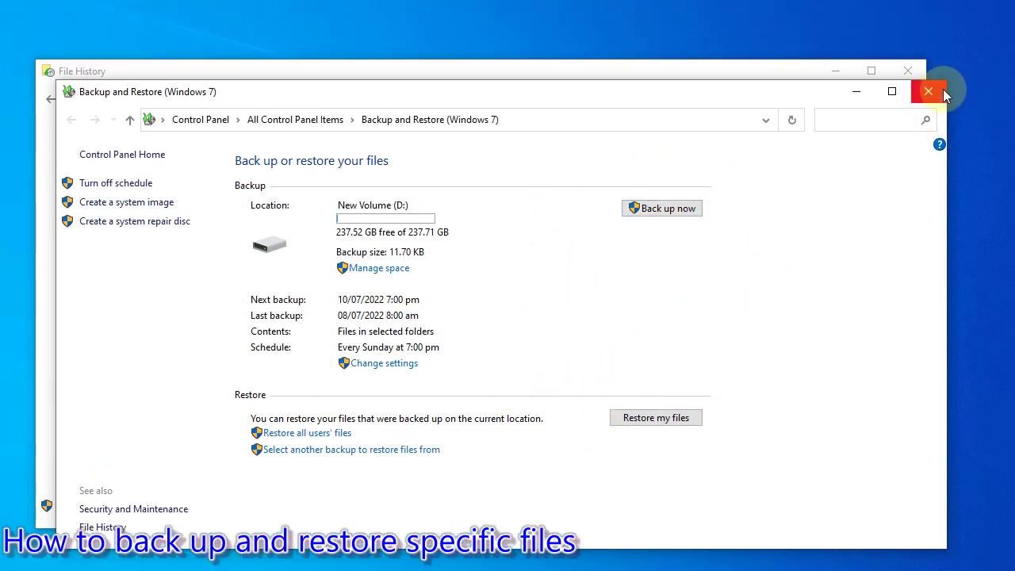
Step: Minimize the Backup and Restore and File History windows and delete the backed-up folder from the desktop
{"action": "left_click", "coordinate": [857, 92]}
{"action": "left_click", "coordinate": [836, 72]}
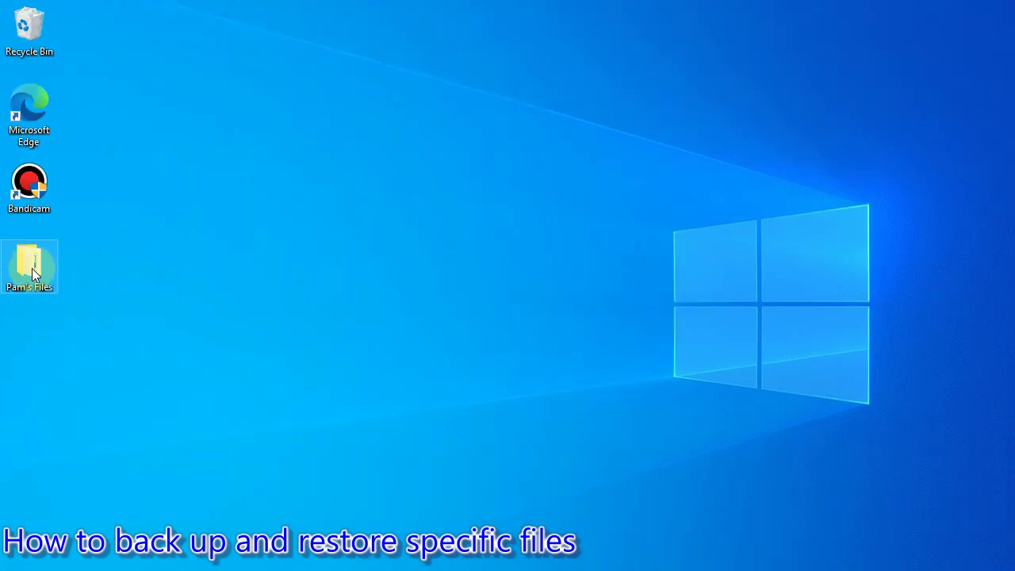
{"action": "mouse_move", "coordinate": [30, 267]}
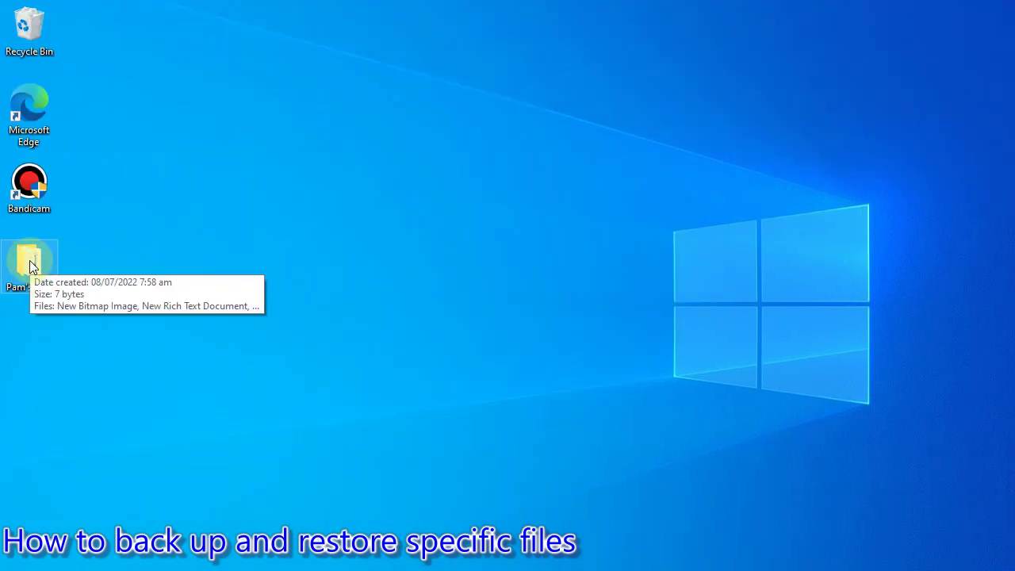
{"action": "key", "text": "Delete"}
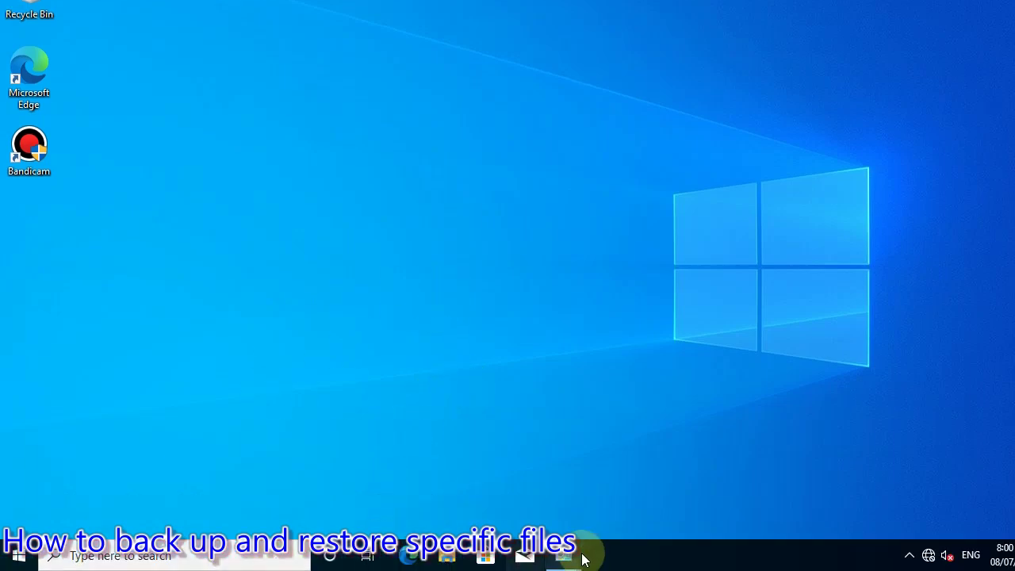
Step: Close the minimized Backup and Restore and File History windows
{"action": "mouse_move", "coordinate": [571, 551]}
{"action": "left_click", "coordinate": [722, 441]}
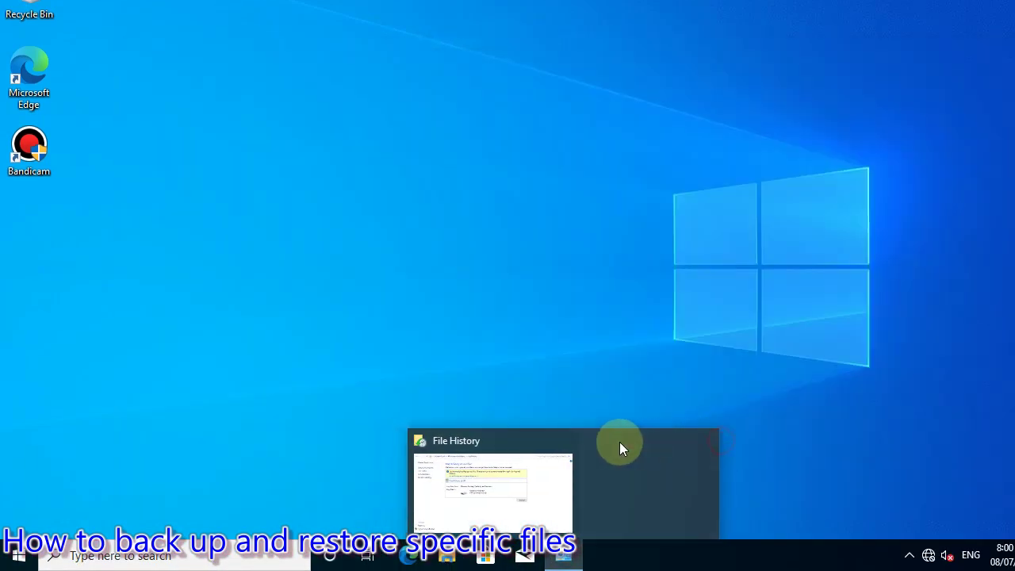
{"action": "left_click", "coordinate": [641, 442]}
Step: Open Control Panel and go through File History to the Backup and Restore (Windows 7) page
{"action": "left_click", "coordinate": [150, 557]}
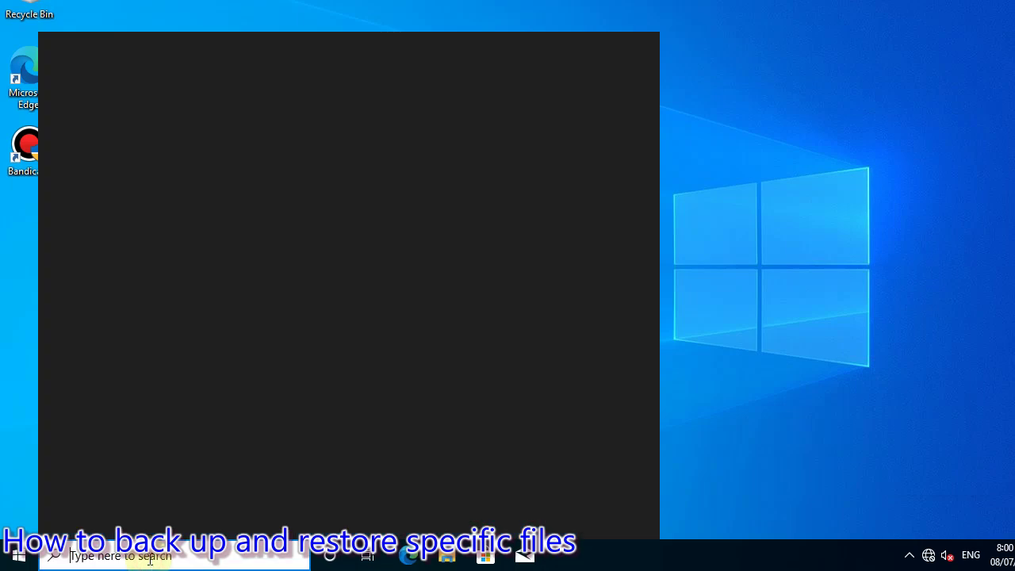
{"action": "type", "text": "control"}
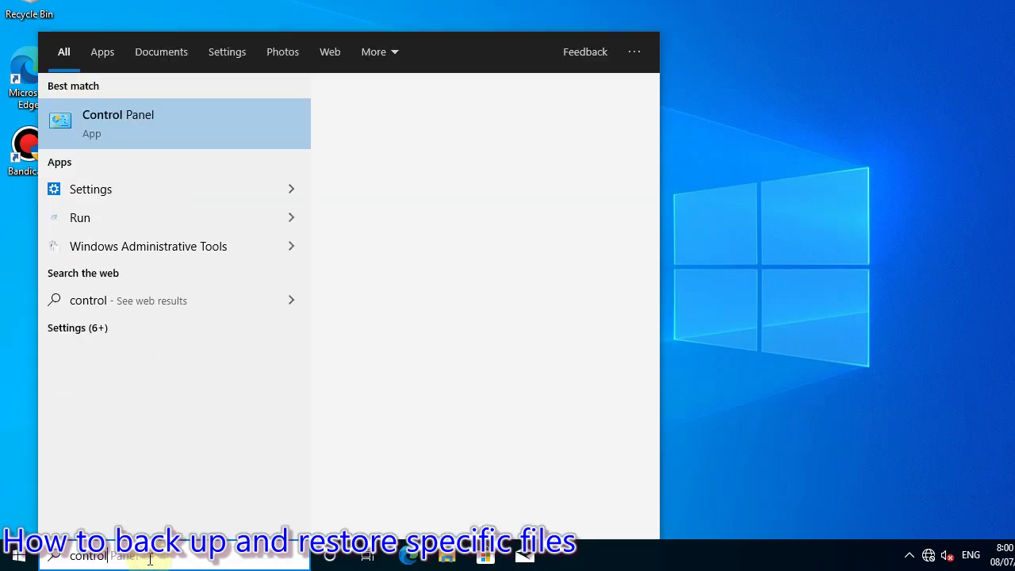
{"action": "left_click", "coordinate": [475, 184]}
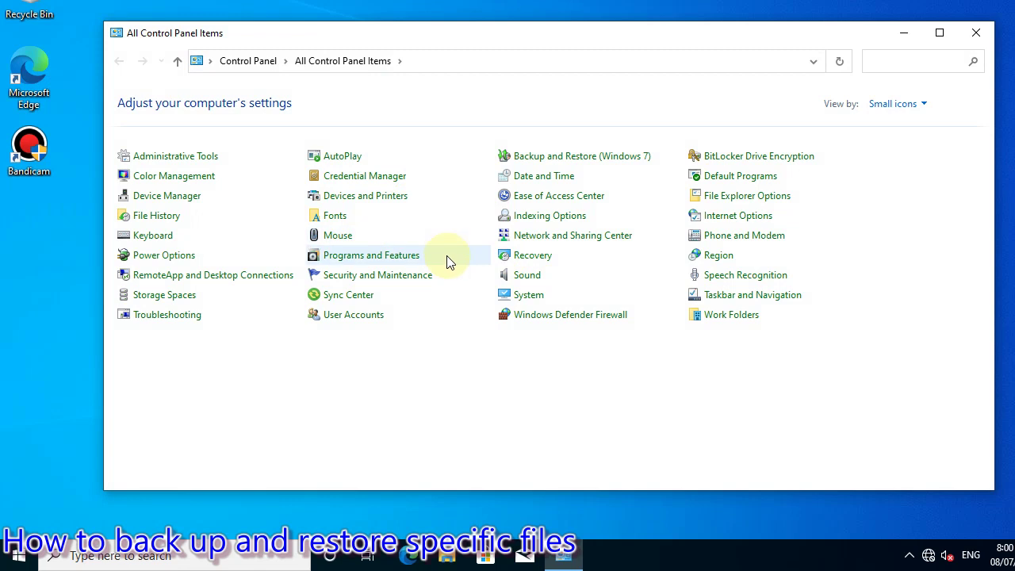
{"action": "left_click", "coordinate": [161, 220]}
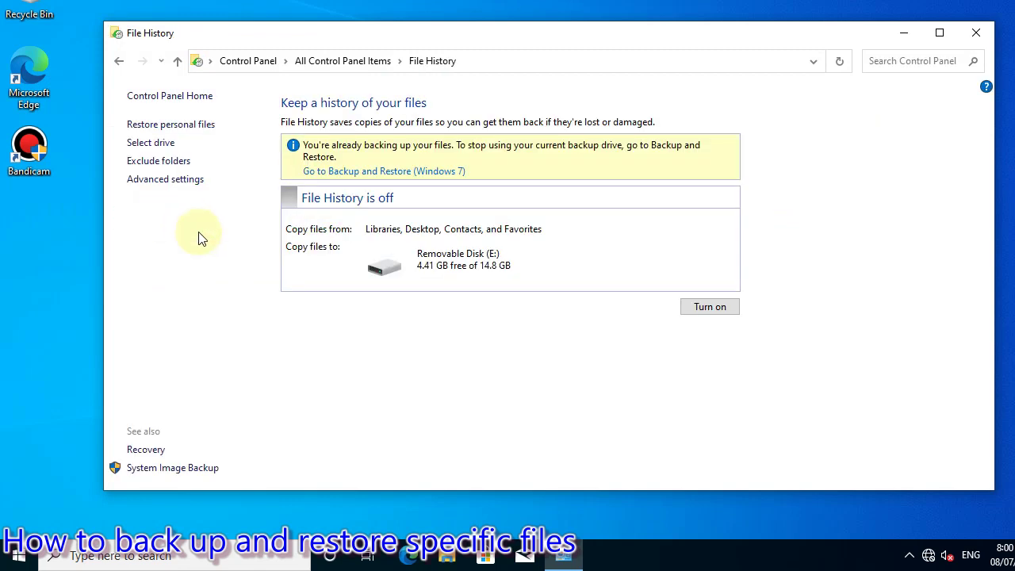
{"action": "left_click", "coordinate": [172, 470]}
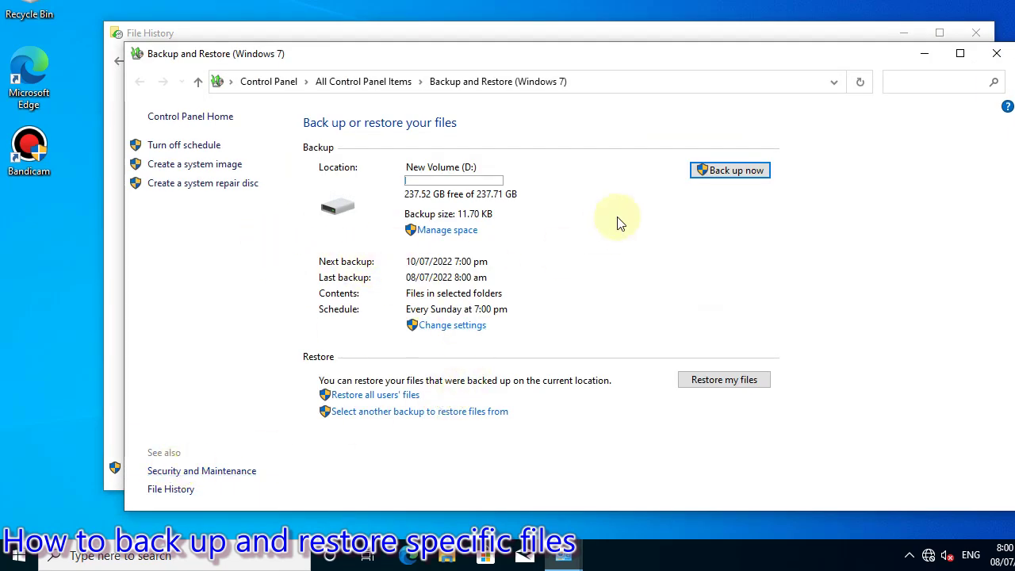
Step: Start restoring all users' files and add the personal files folder from Backup of C:, under the user's Desktop, to the restore list
{"action": "left_click", "coordinate": [353, 395]}
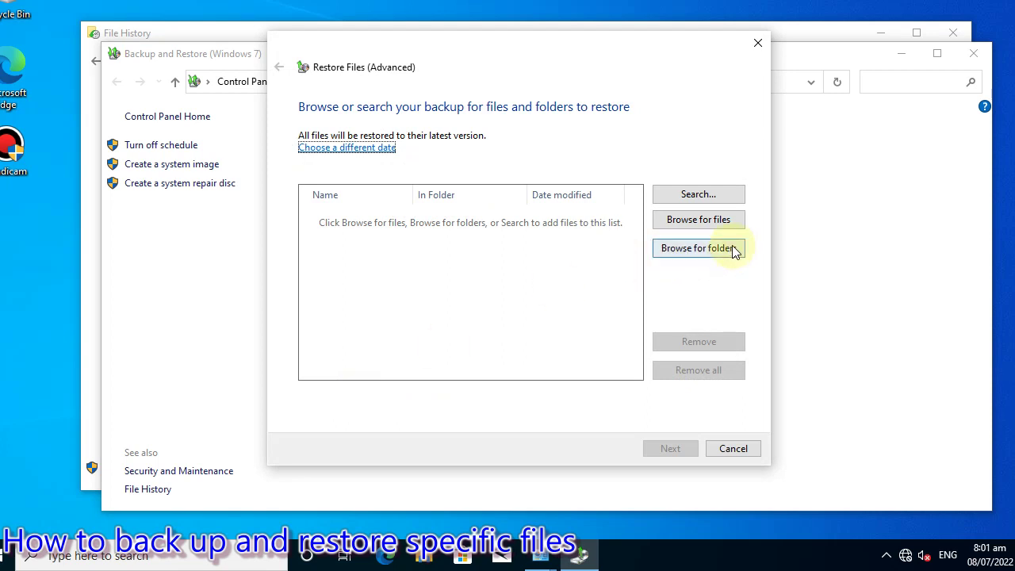
{"action": "left_click", "coordinate": [699, 249]}
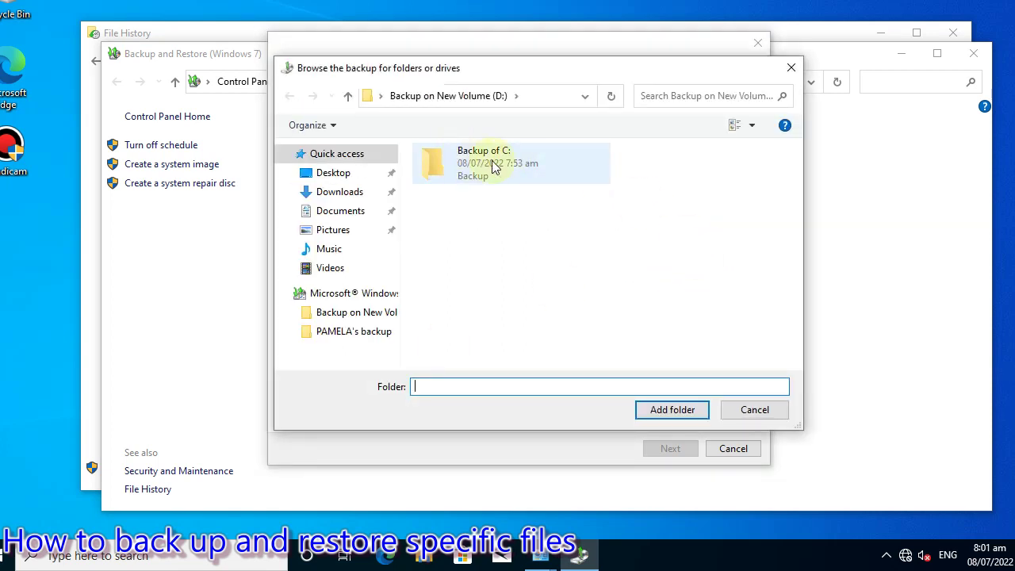
{"action": "double_click", "coordinate": [492, 165]}
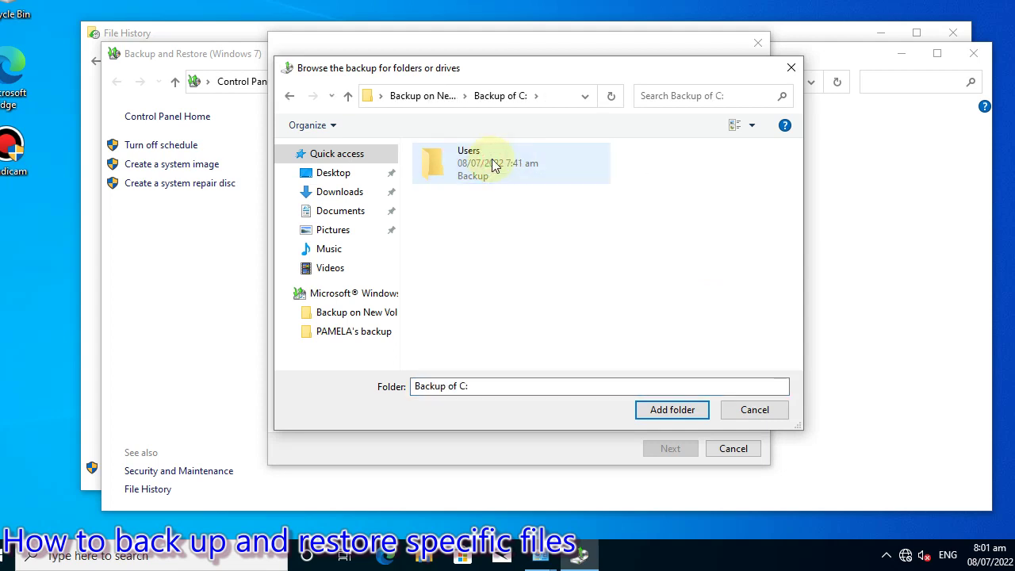
{"action": "double_click", "coordinate": [496, 167]}
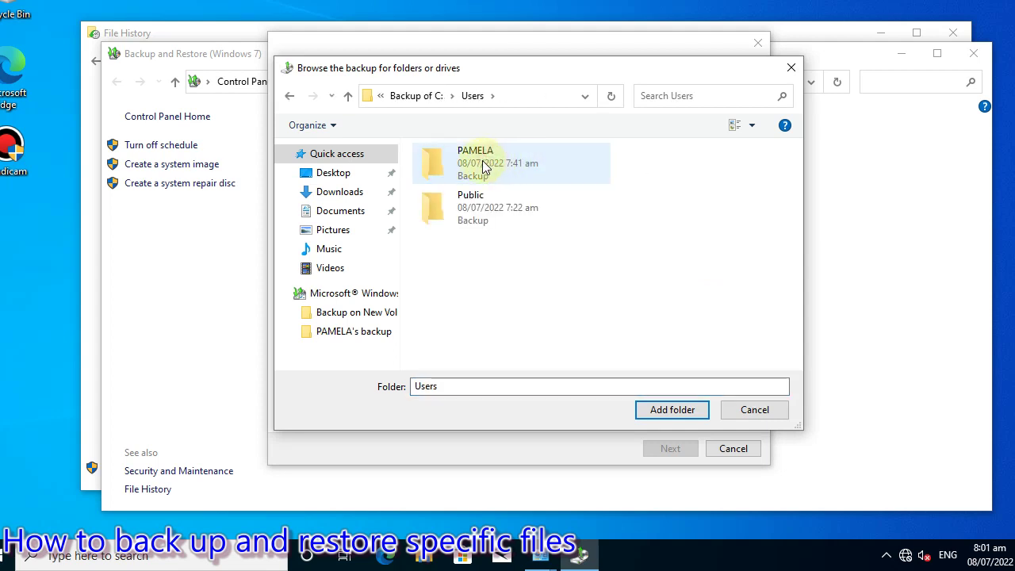
{"action": "double_click", "coordinate": [482, 164]}
{"action": "double_click", "coordinate": [481, 165]}
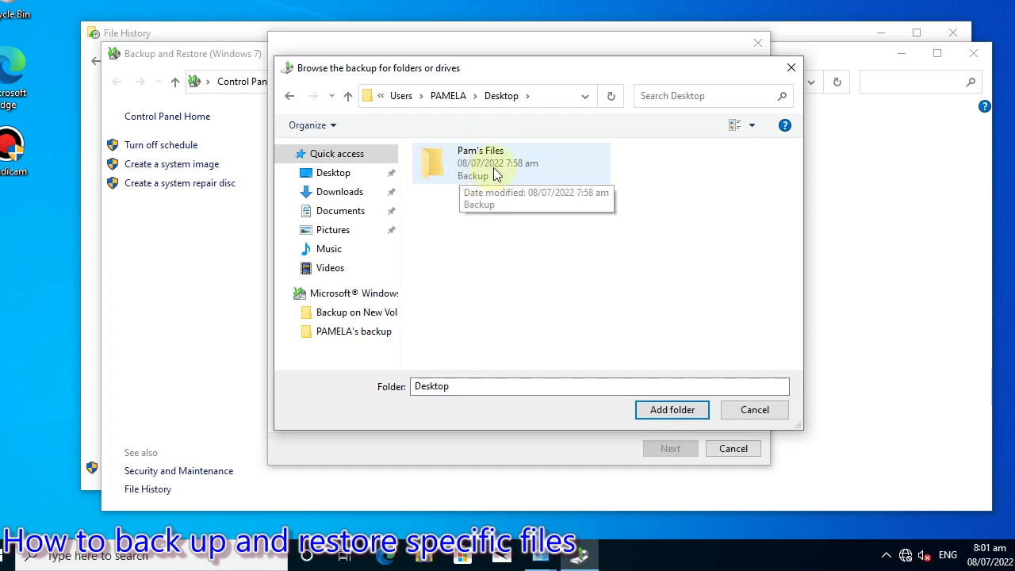
{"action": "left_click", "coordinate": [464, 168]}
{"action": "left_click", "coordinate": [687, 419]}
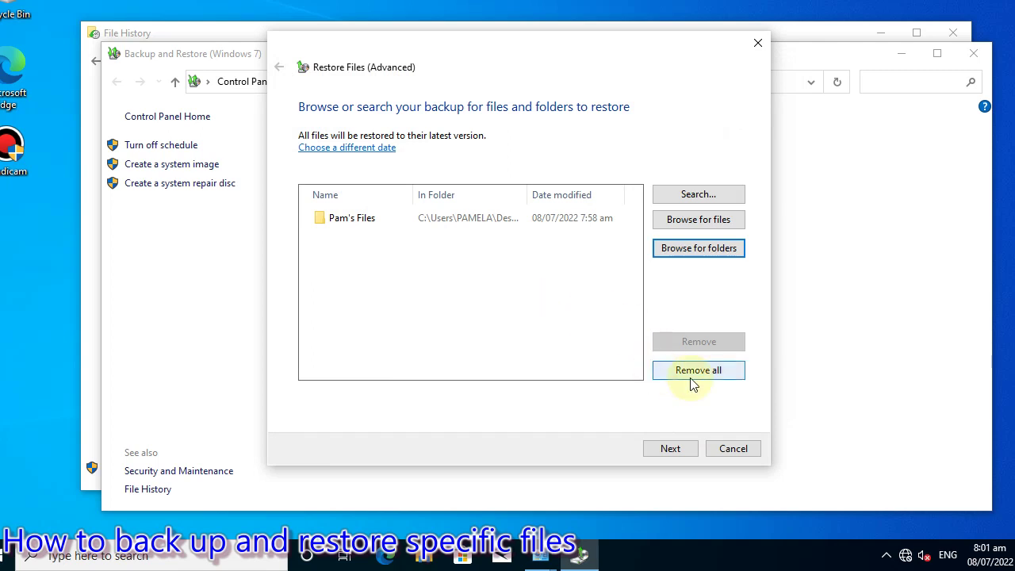
Step: Restore the selected folder to its original location and open the restored folder on the desktop
{"action": "left_click", "coordinate": [674, 450]}
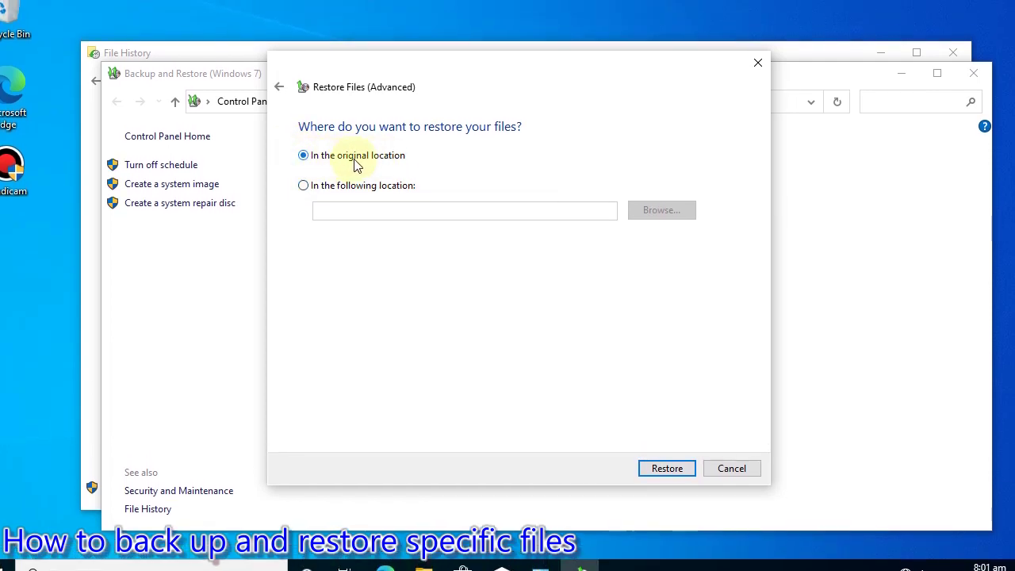
{"action": "left_click", "coordinate": [666, 449]}
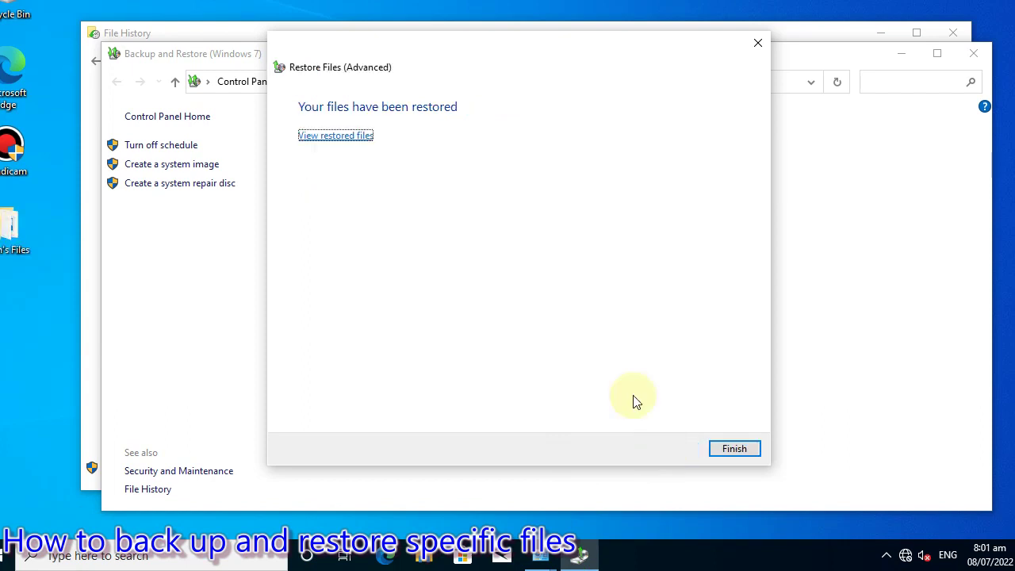
{"action": "double_click", "coordinate": [30, 237]}
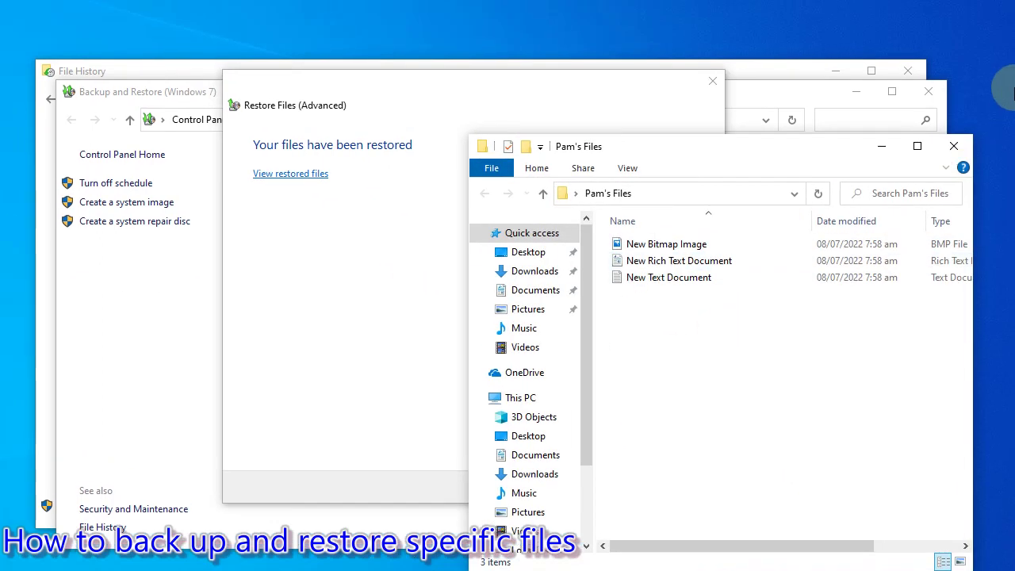
Step: Close the restored folder, the Restore Files wizard, and the Backup and Restore and File History windows
{"action": "left_click", "coordinate": [954, 147]}
{"action": "left_click", "coordinate": [711, 83]}
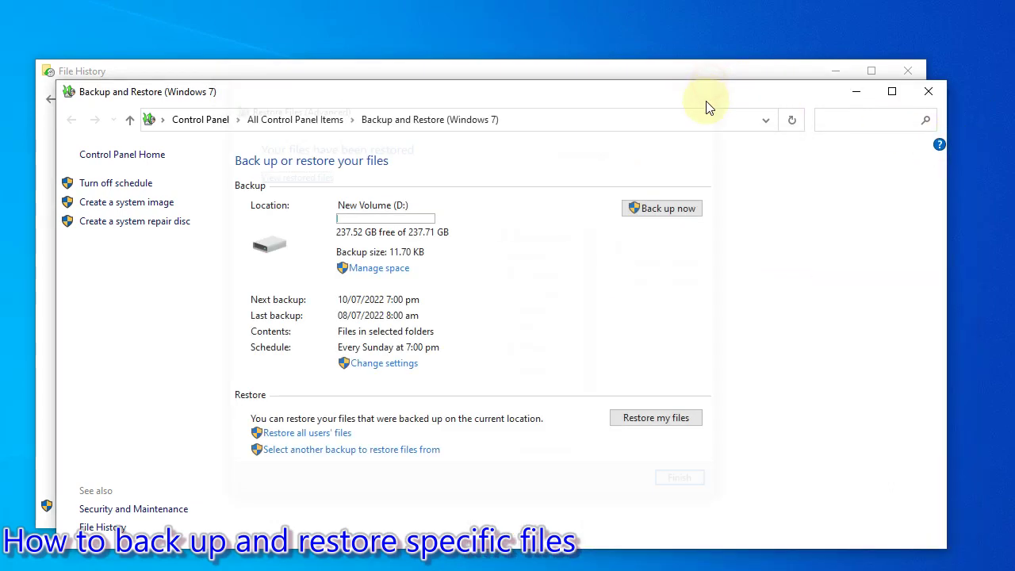
{"action": "left_click", "coordinate": [929, 97]}
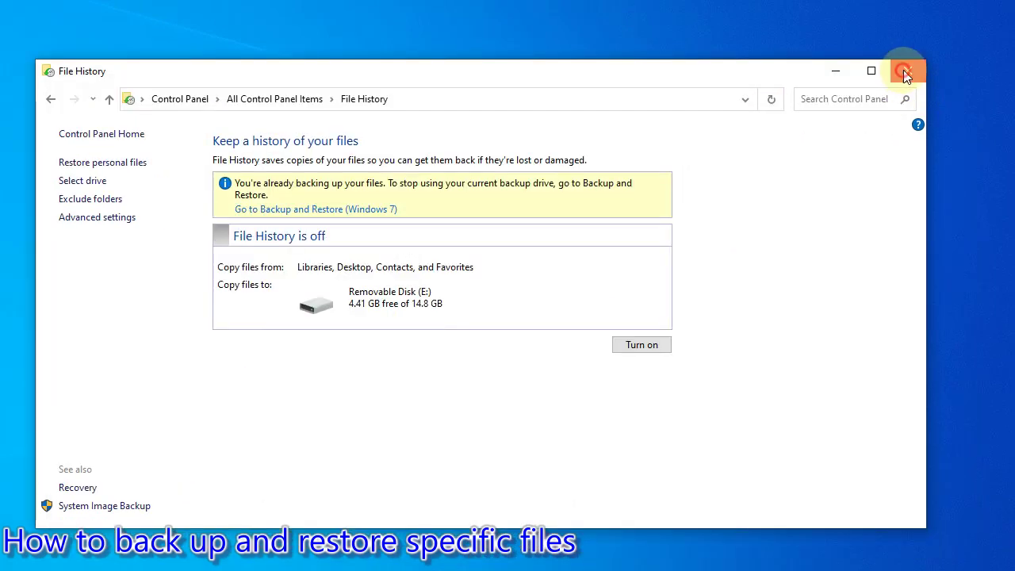
{"action": "left_click", "coordinate": [907, 74]}
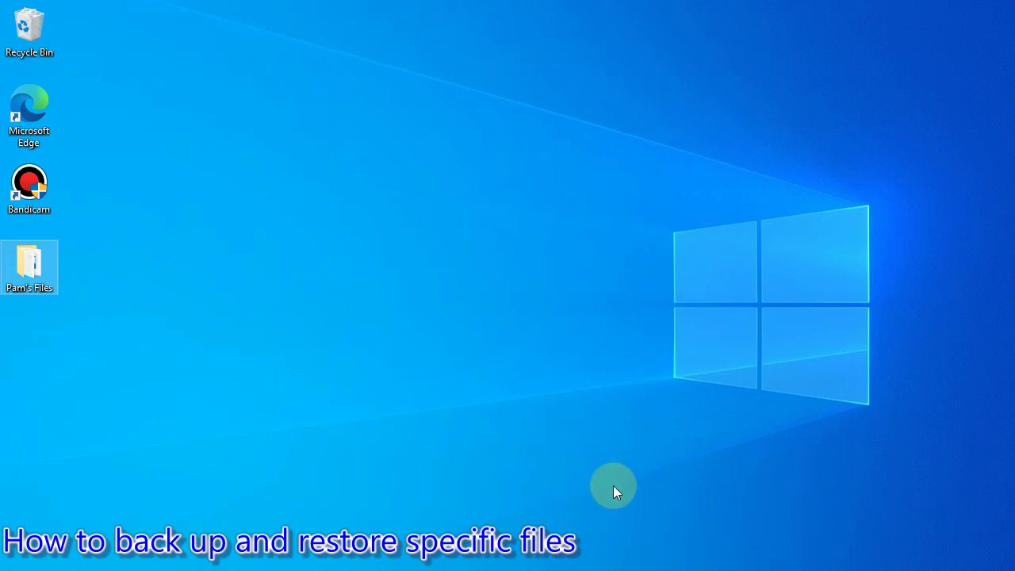
{"action": "left_click", "coordinate": [842, 555]}
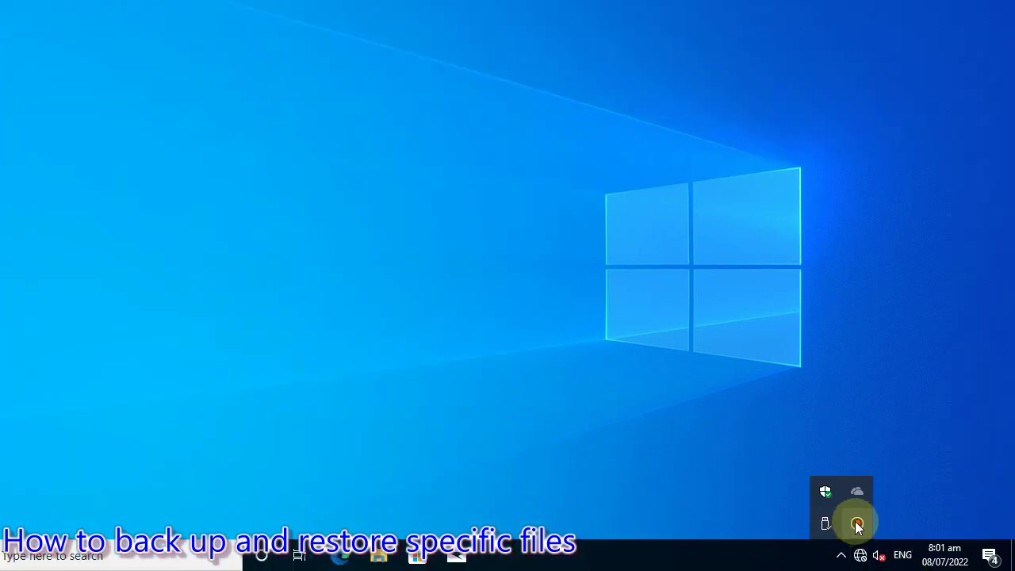